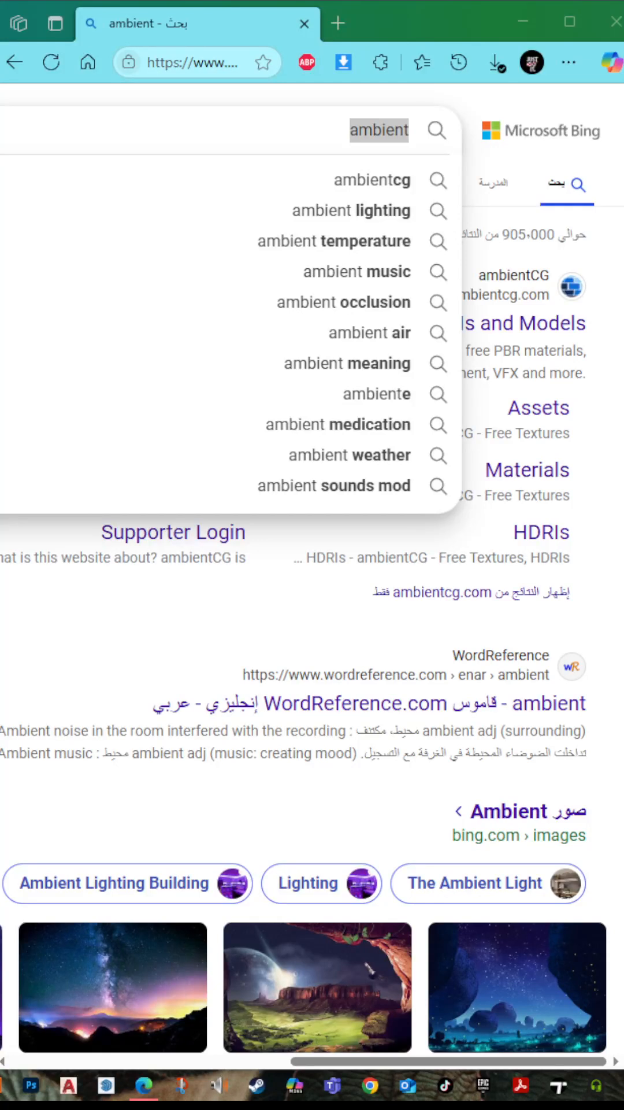
Go to the ambientcg.com site from the browser address bar
click(312, 143)
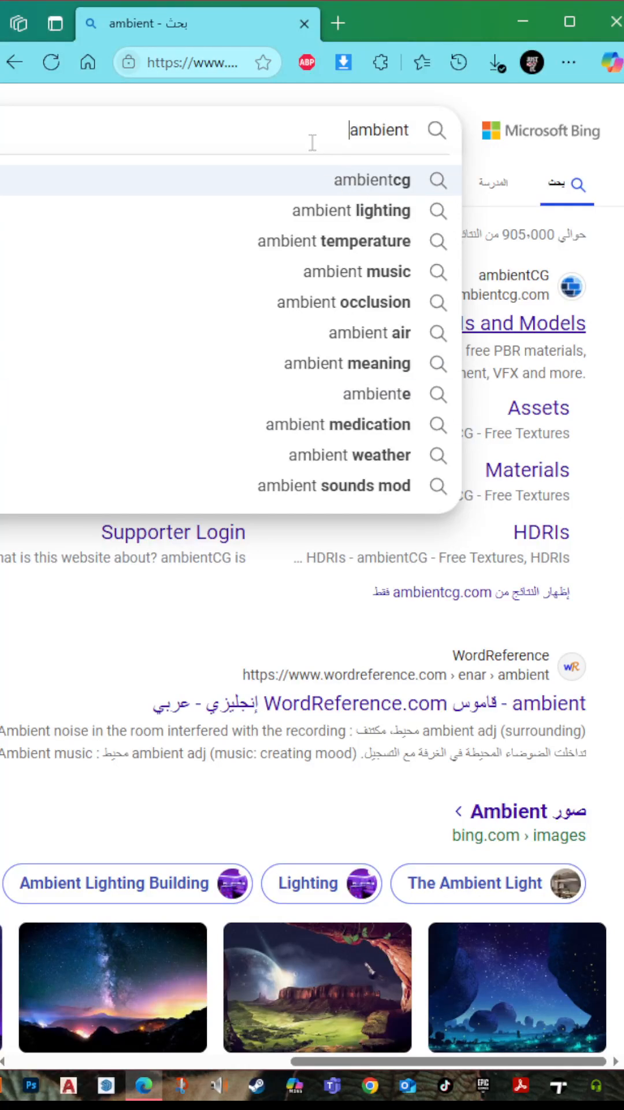
click(208, 63)
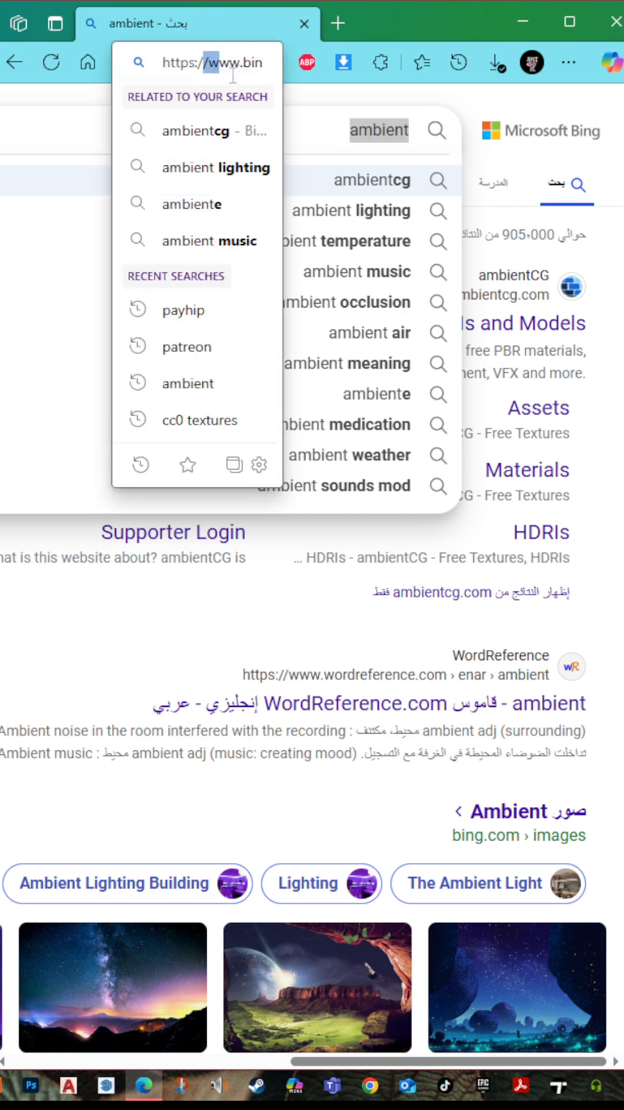
triple_click(208, 62)
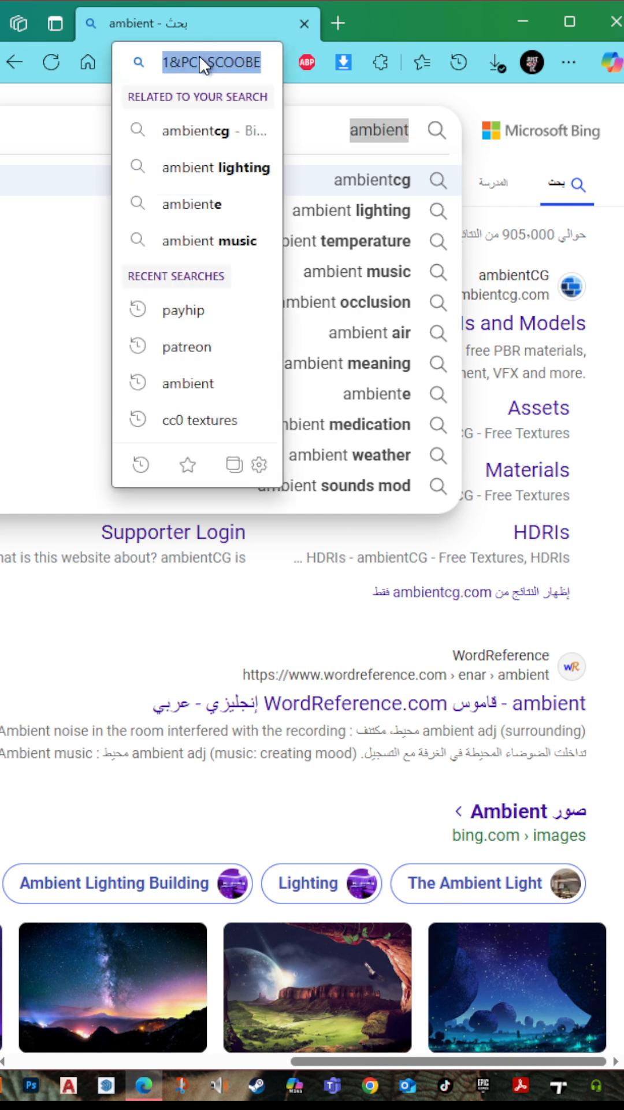
text(ambie)
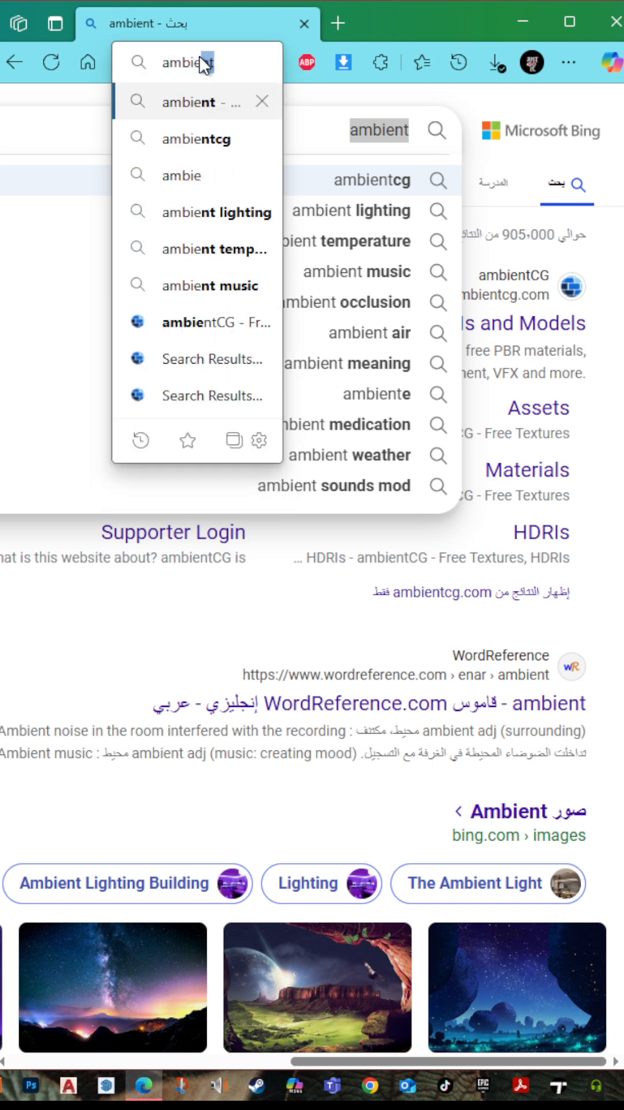
text(nt)
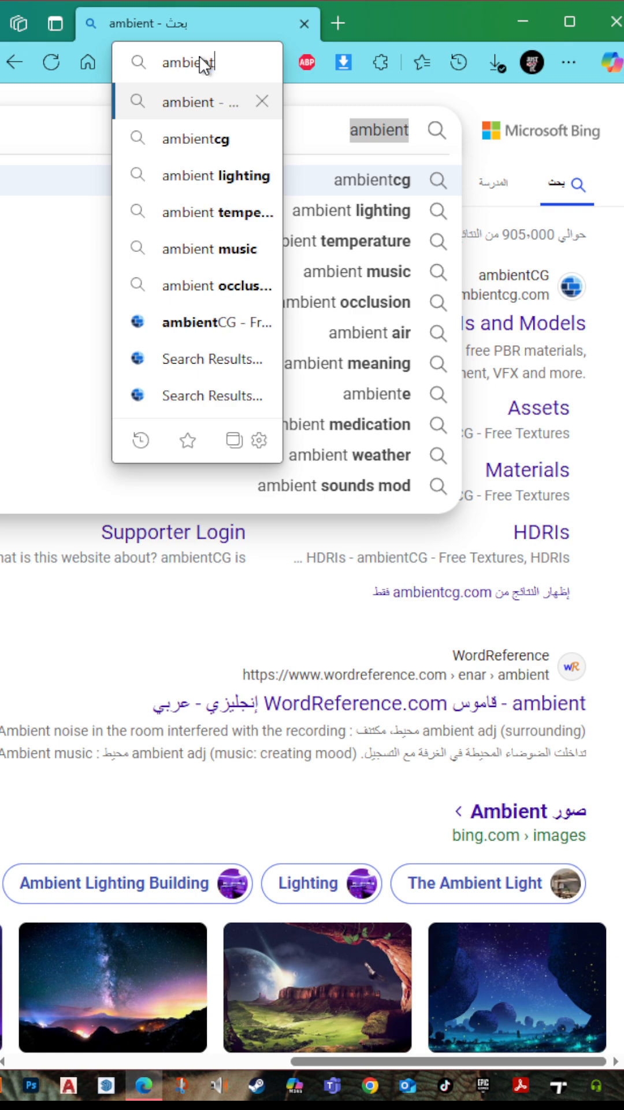
text(cg)
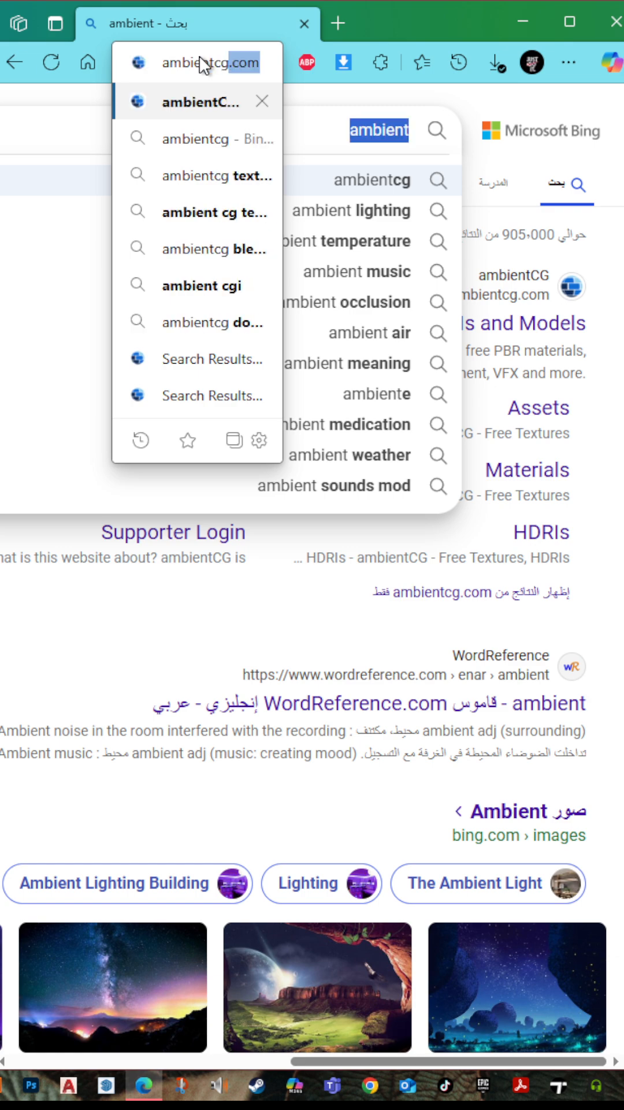
key(Return)
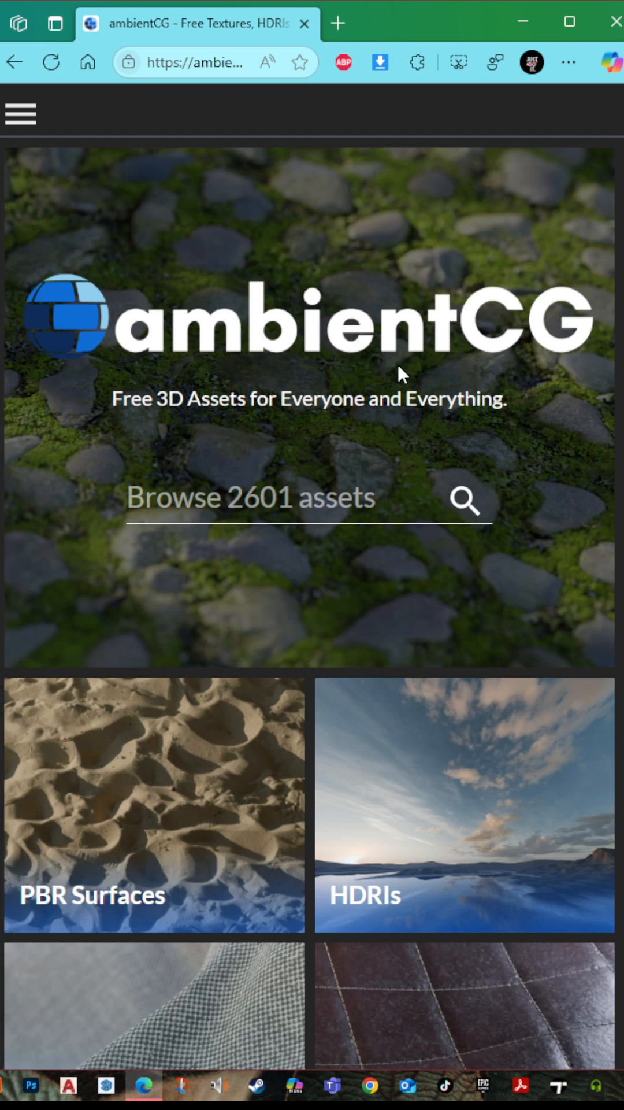
scroll(405, 369, down, 5)
scroll(434, 391, down, 3)
scroll(486, 520, down, 3)
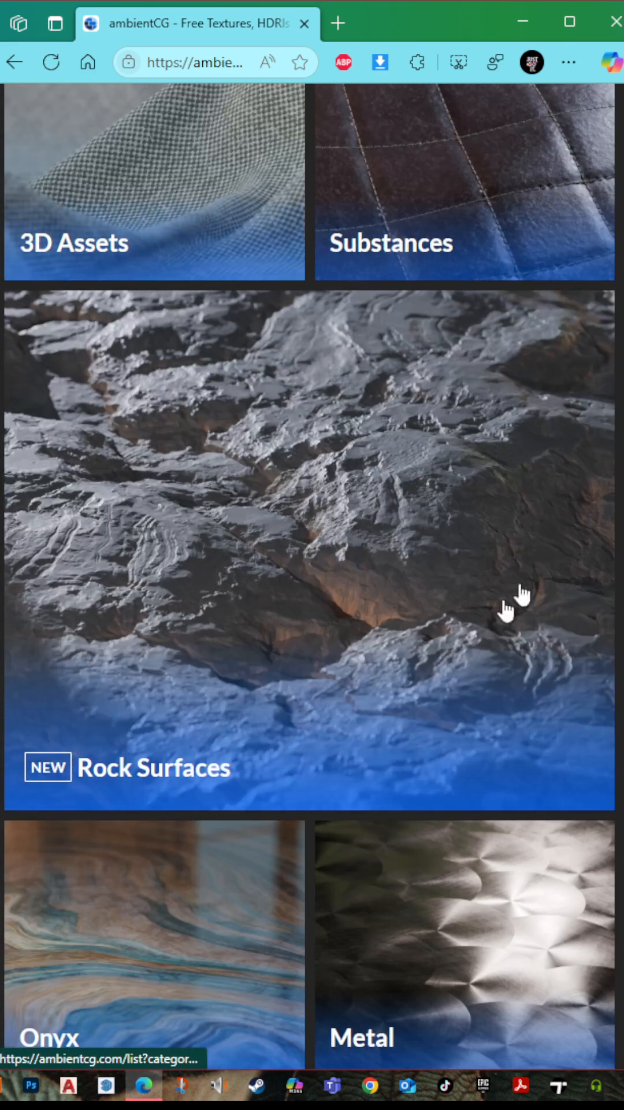
scroll(520, 598, down, 2)
scroll(382, 643, down, 5)
scroll(243, 686, down, 5)
scroll(486, 677, down, 2)
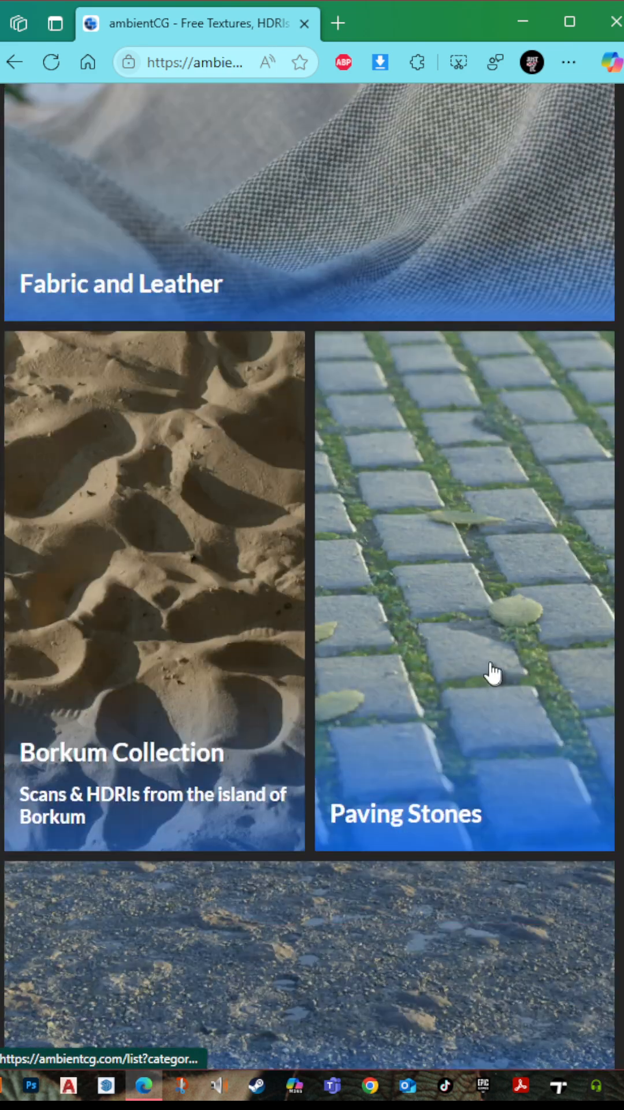
Open the Paving Stones category and then the Paving Stones 141 material page
click(492, 673)
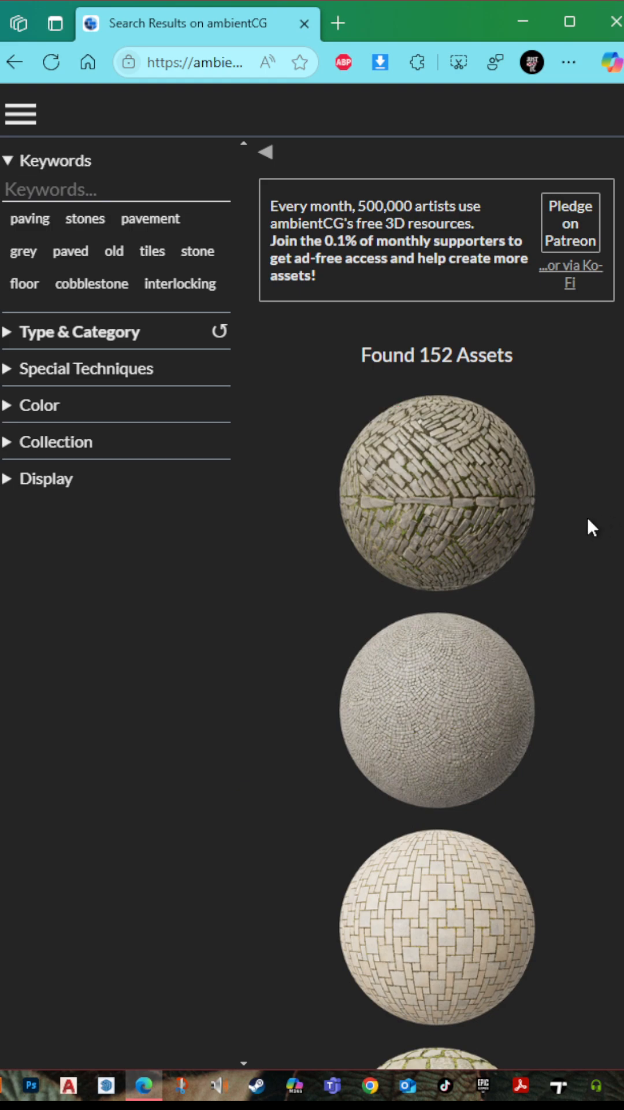
scroll(587, 517, down, 5)
scroll(485, 200, down, 3)
scroll(469, 390, up, 2)
scroll(540, 543, up, 2)
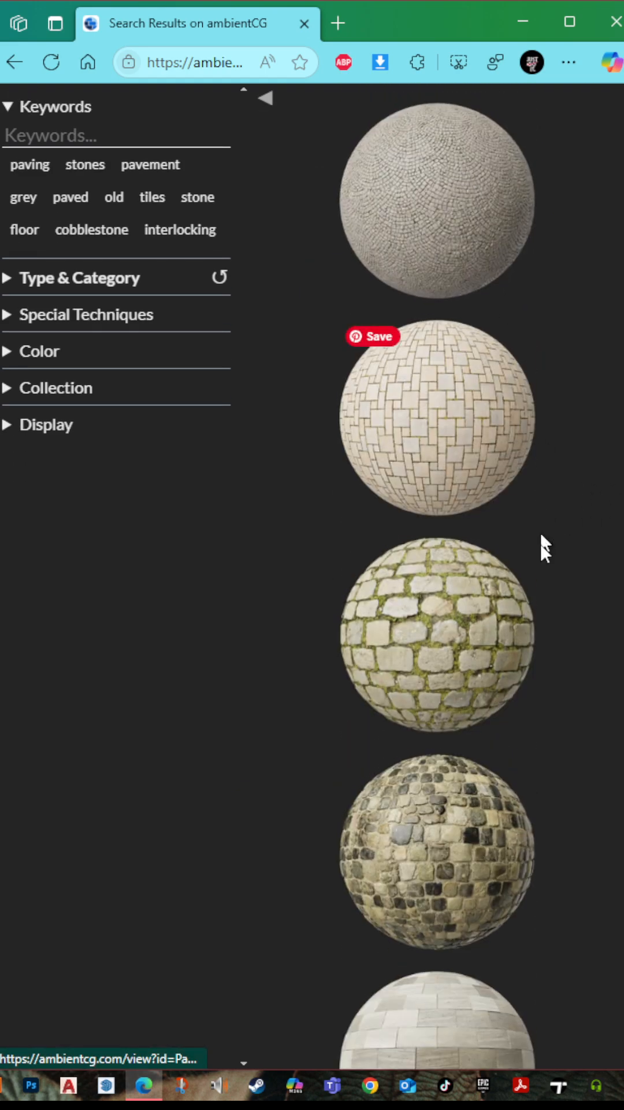
scroll(540, 543, down, 5)
scroll(512, 599, down, 3)
scroll(485, 642, up, 1)
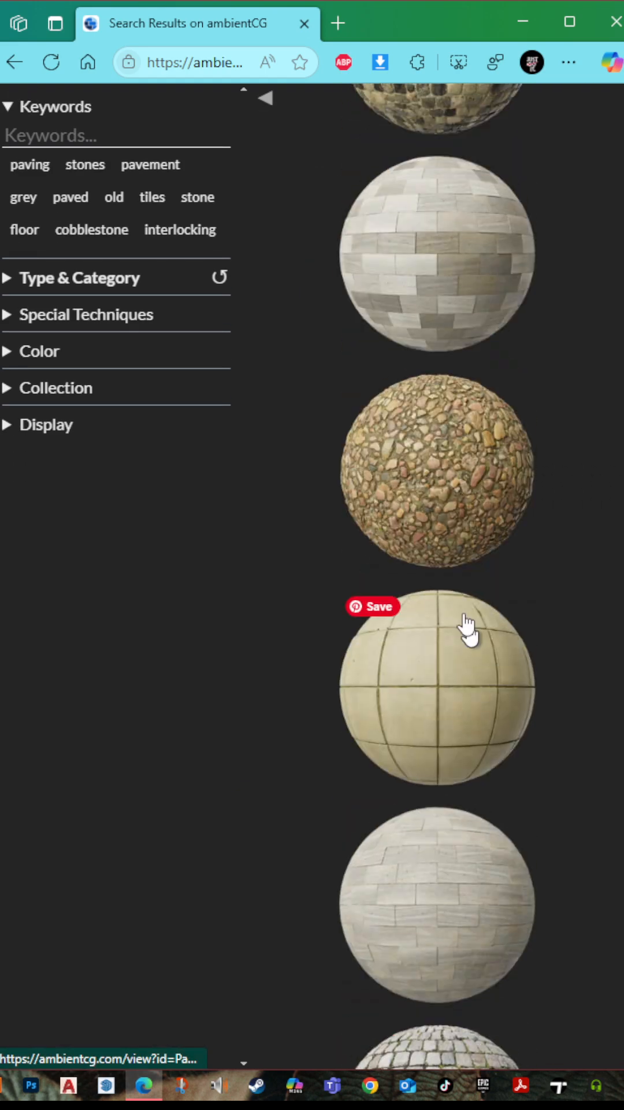
click(454, 533)
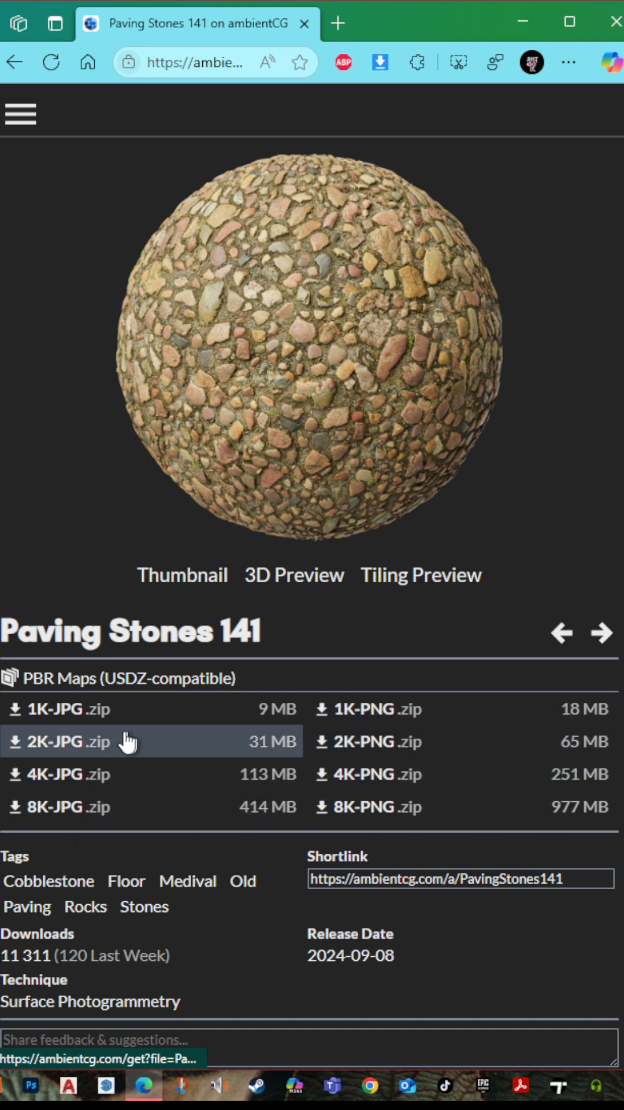
Start downloading the Paving Stones 141 2K-JPG zip
click(20, 744)
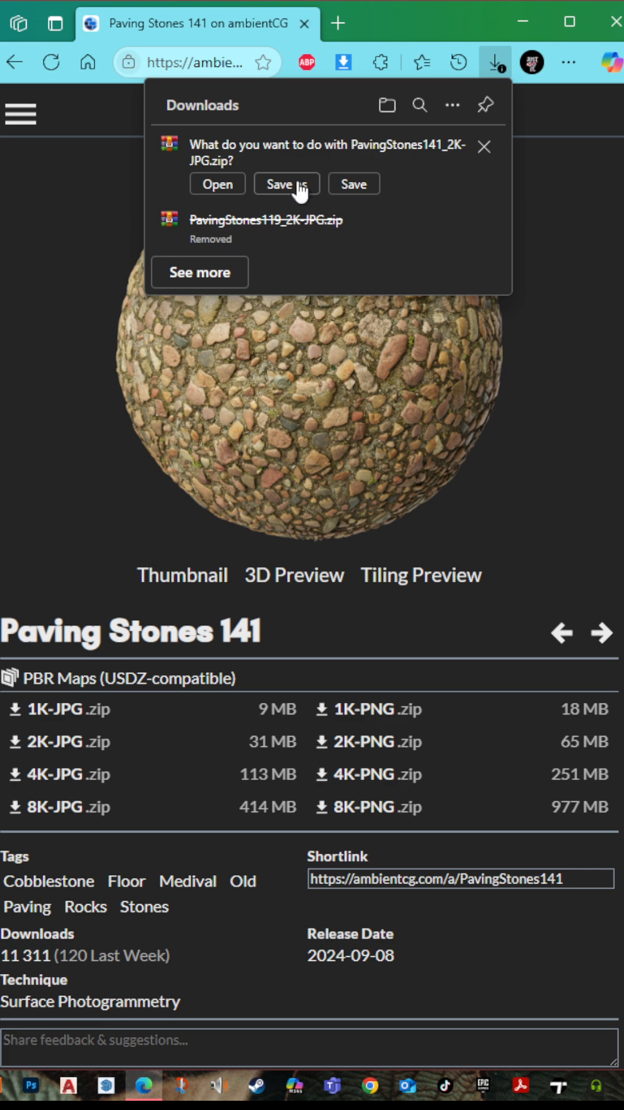
Save PavingStones141_2K-JPG.zip into the materialss folder on the Desktop
click(287, 185)
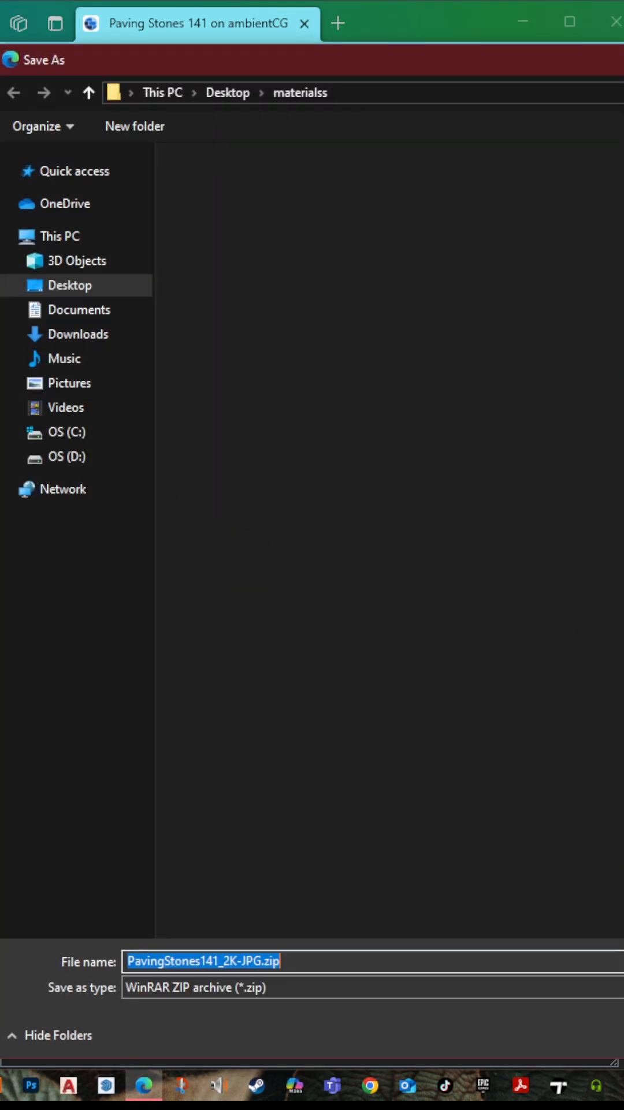
key(Return)
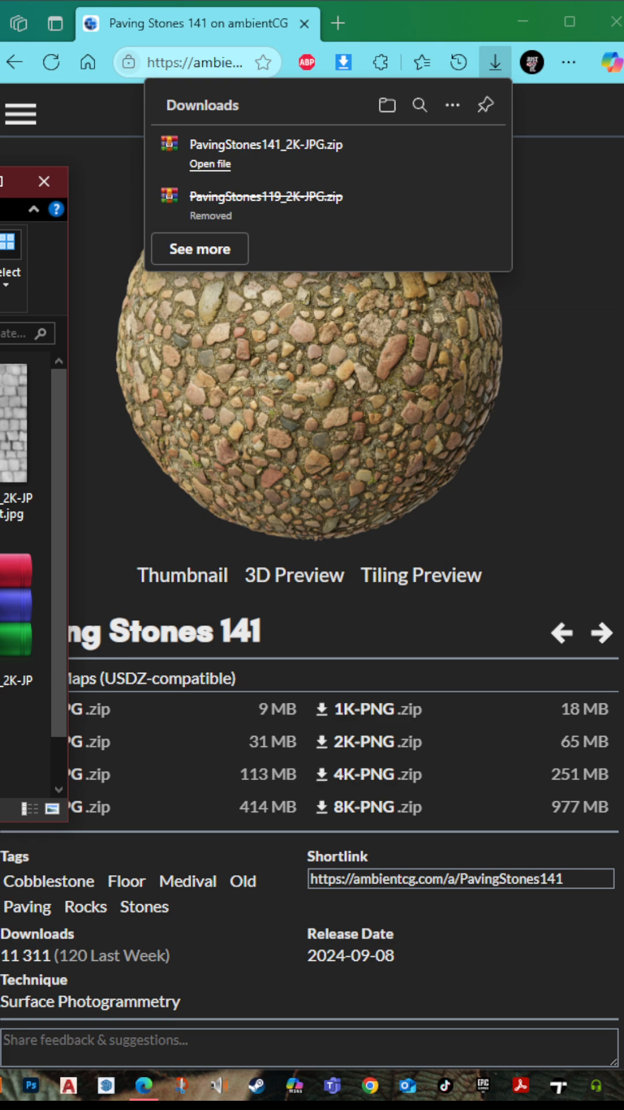
Delete all seven old PavingStones119 maps from materialss, leaving the 141 zip and Project2.rvt
drag(34, 186, 459, 74)
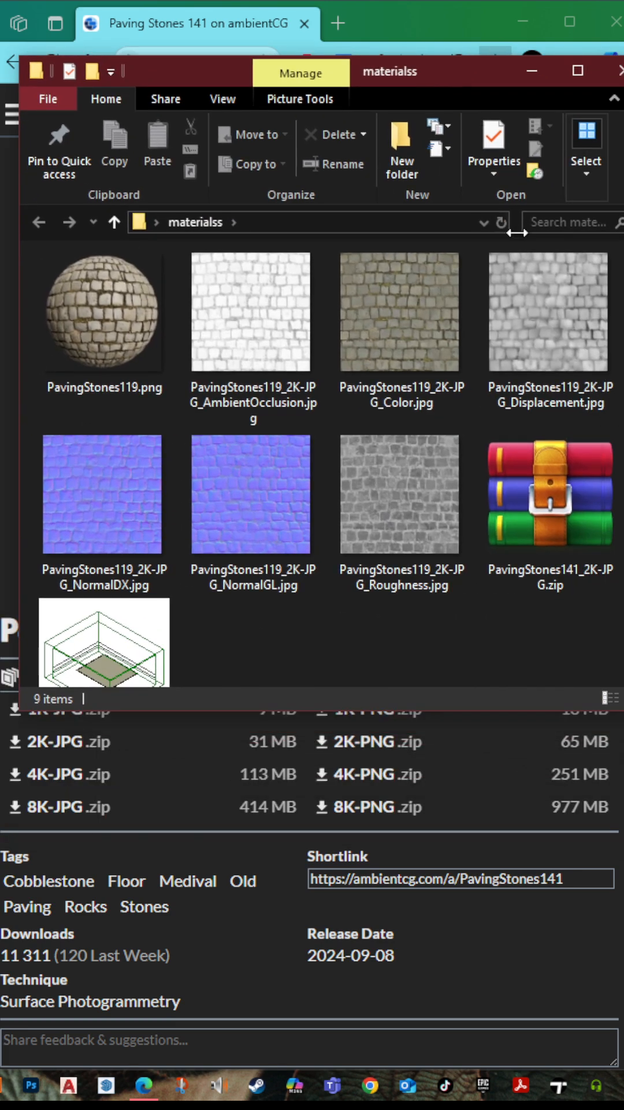
click(79, 356)
click(406, 499)
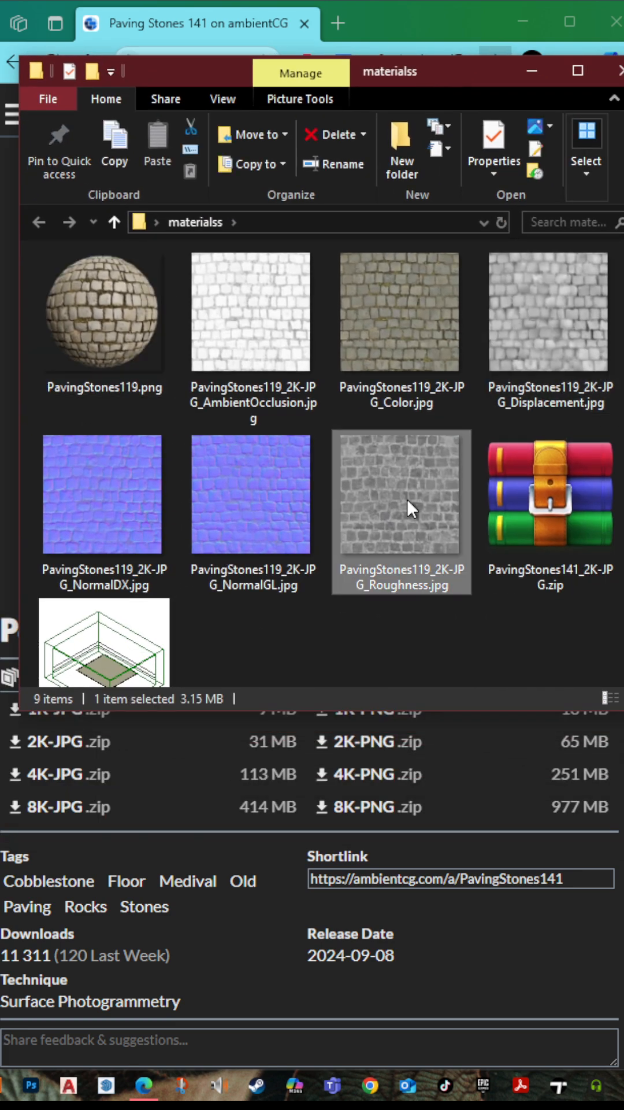
shift+click(60, 385)
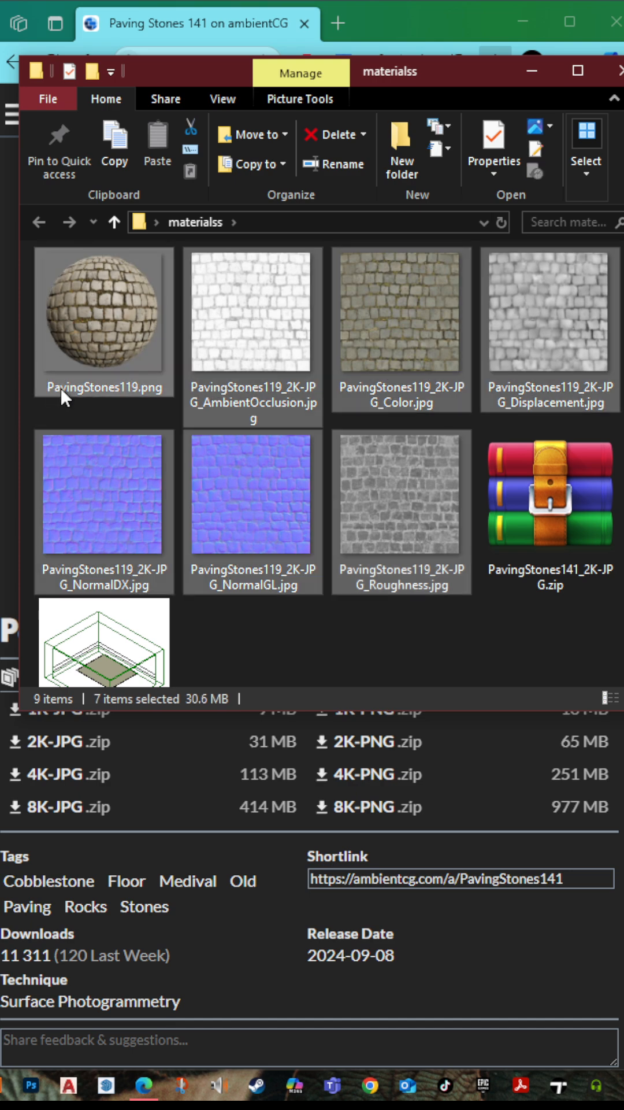
key(Delete)
click(50, 376)
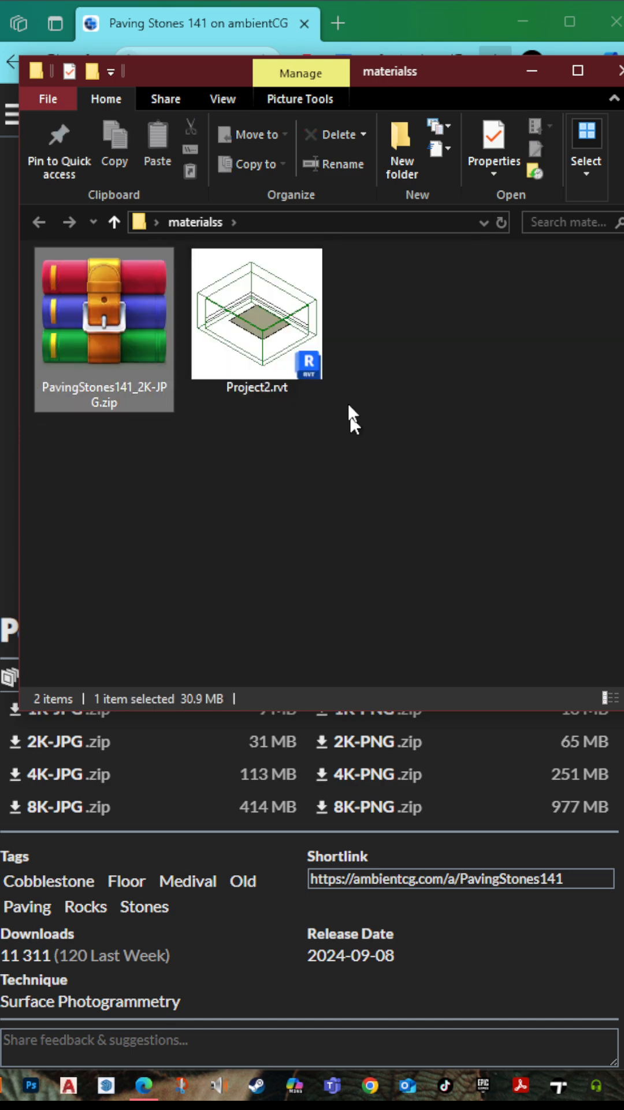
Extract the PavingStones141 zip here, filling materialss with its 2K texture maps
right_click(120, 331)
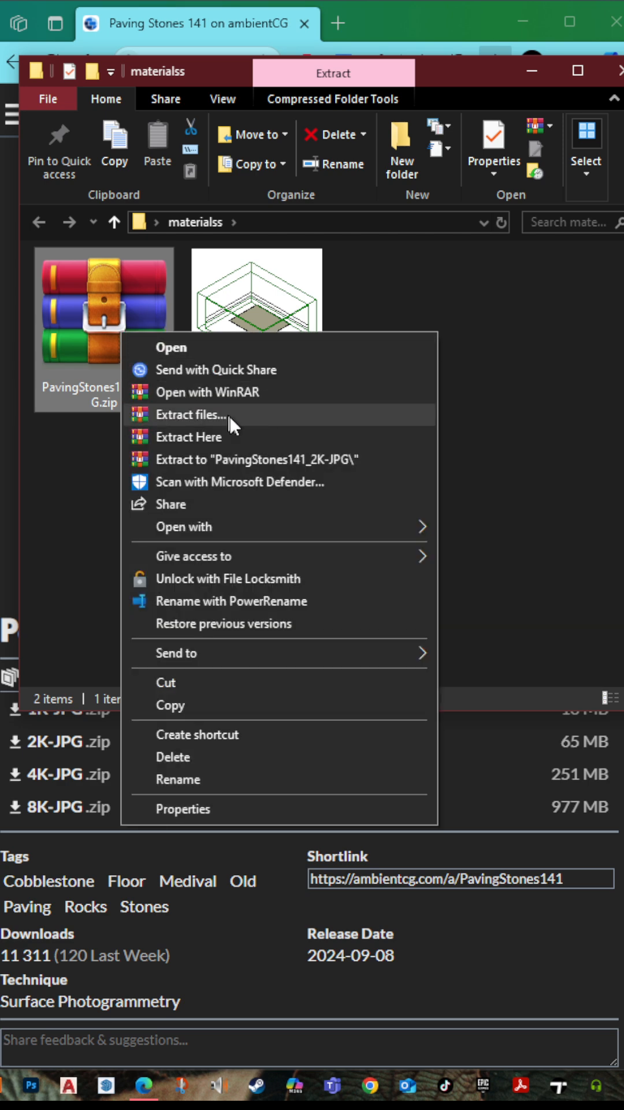
click(252, 437)
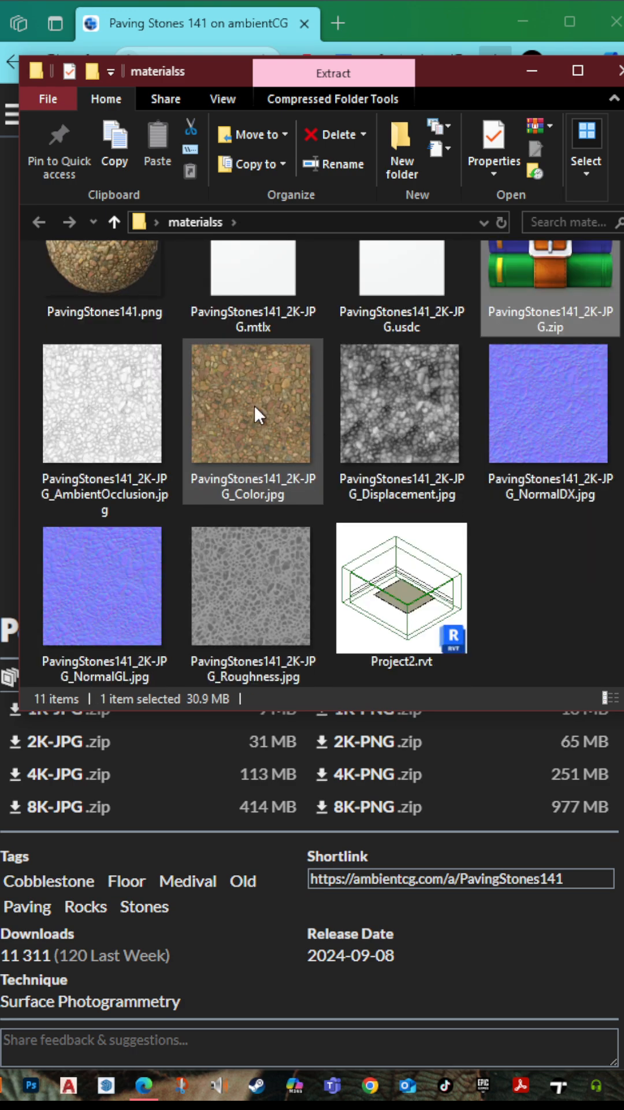
Review the Color, AmbientOcclusion, Roughness, preview sphere and NormalGL maps in Photos
double_click(253, 405)
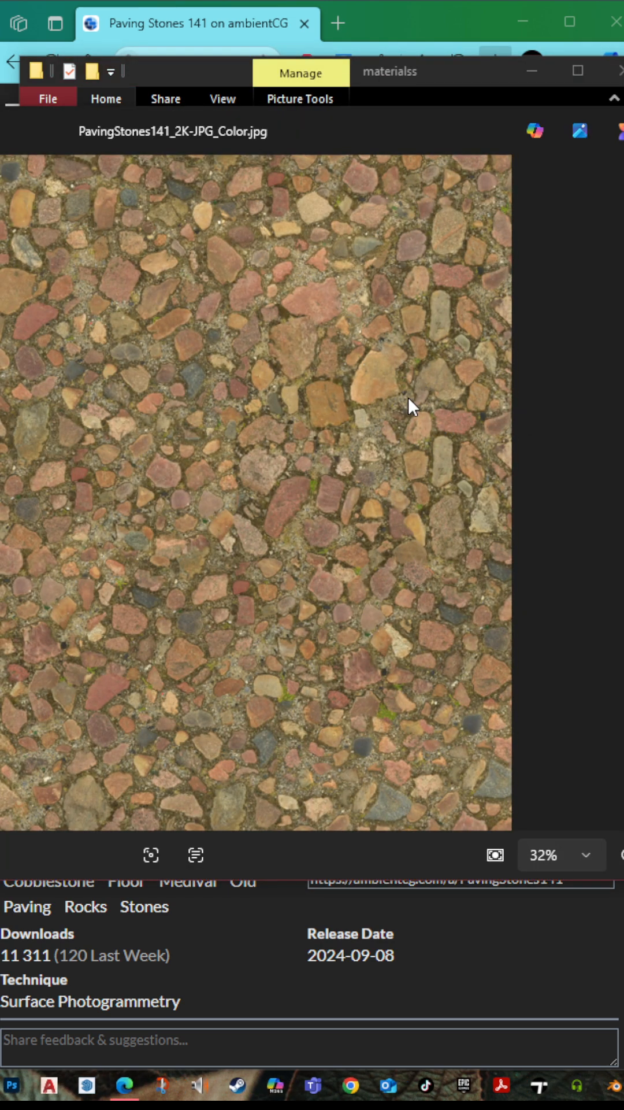
key(Right)
key(Left)
key(Left)
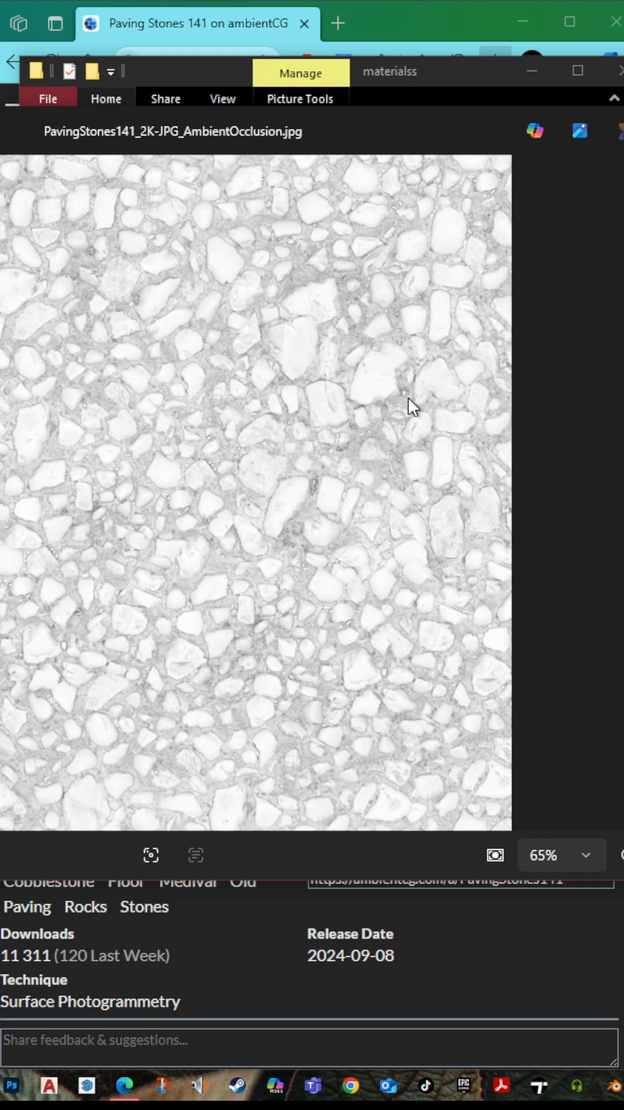
key(Right)
key(Right)
key(Right)
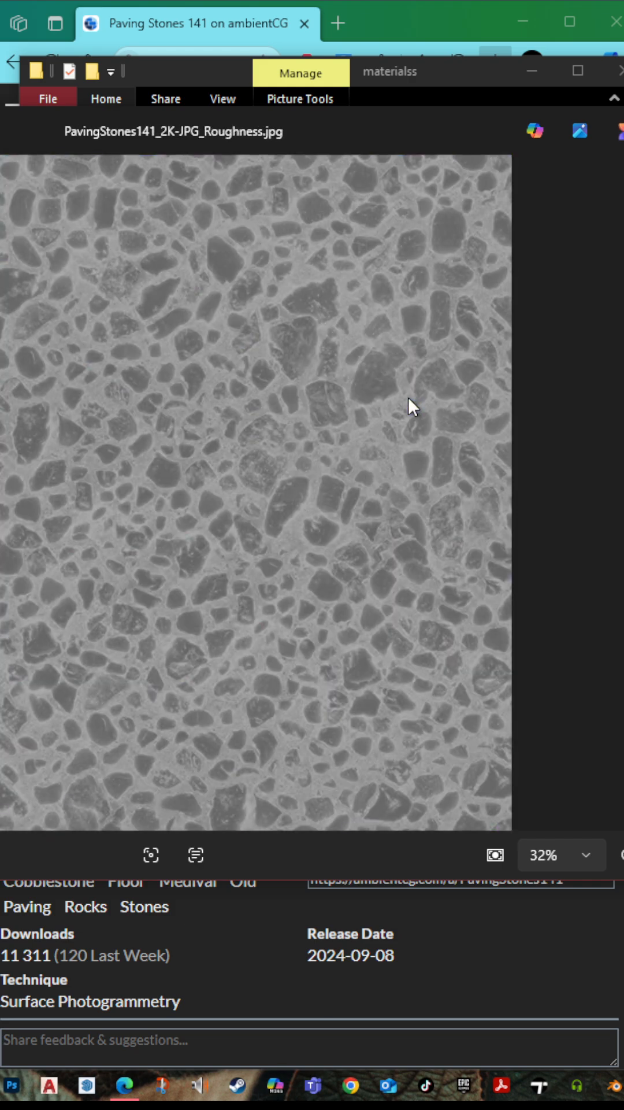
key(Left)
key(Left)
key(Left)
key(Left)
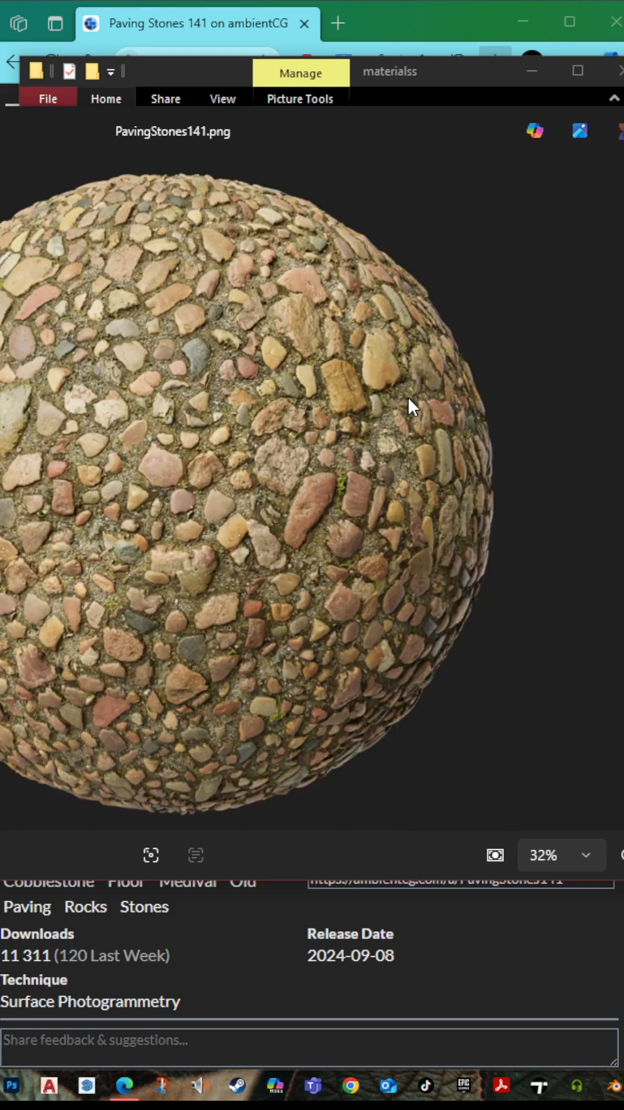
key(Right)
key(Right)
key(Right)
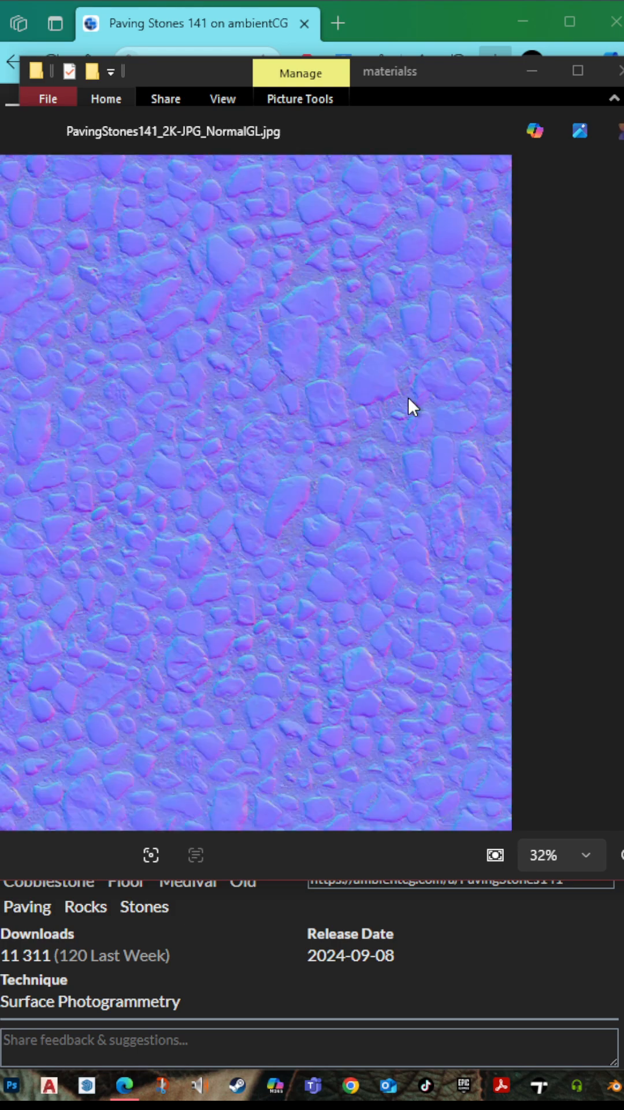